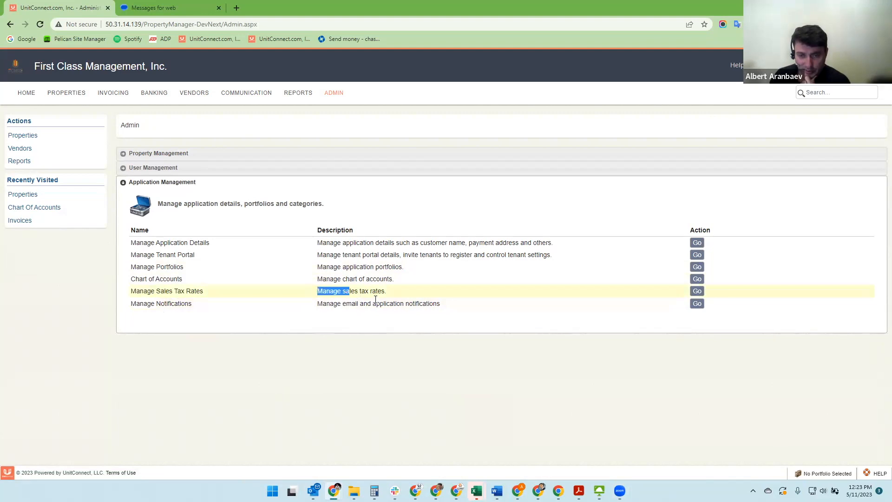
- Open the sales tax rate management page and review the Florida rate defined for Miami Dade county and the city of Miami
{"action": "left_click", "coordinate": [698, 292]}
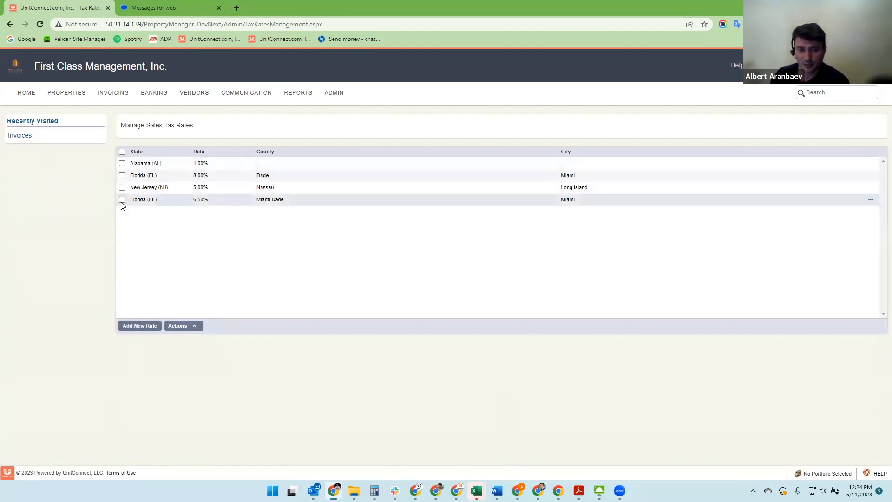
{"action": "left_click", "coordinate": [183, 205]}
{"action": "left_click_drag", "start_coordinate": [195, 200], "coordinate": [296, 209]}
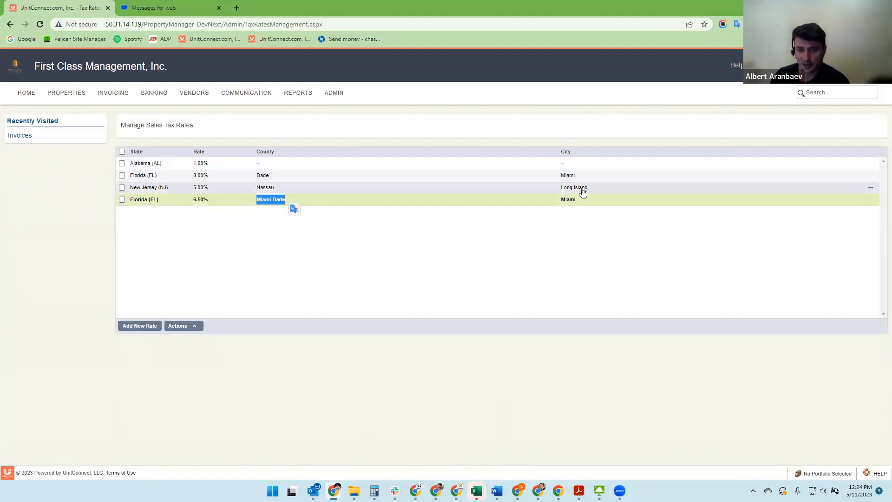
{"action": "left_click_drag", "start_coordinate": [560, 200], "coordinate": [606, 200]}
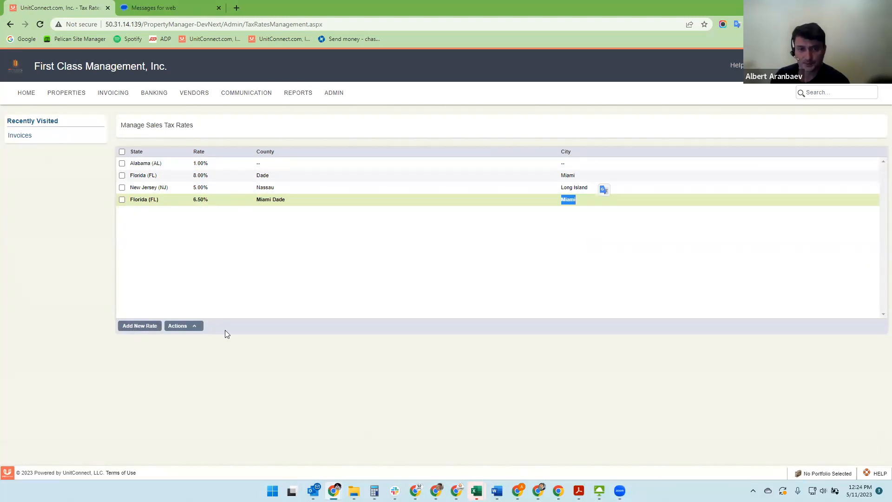
{"action": "left_click", "coordinate": [259, 242]}
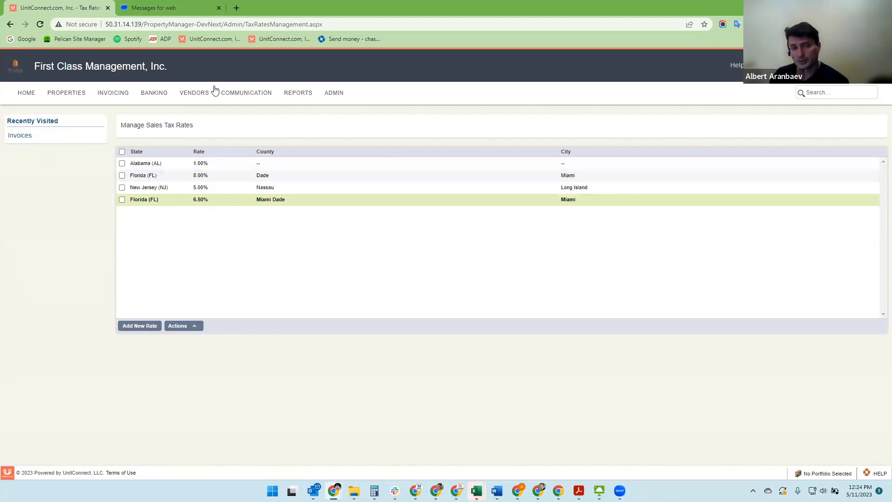
- Open the property information of 112-45, LLC and show its invoicing defaults with the sales tax rate setting
{"action": "left_click", "coordinate": [65, 96]}
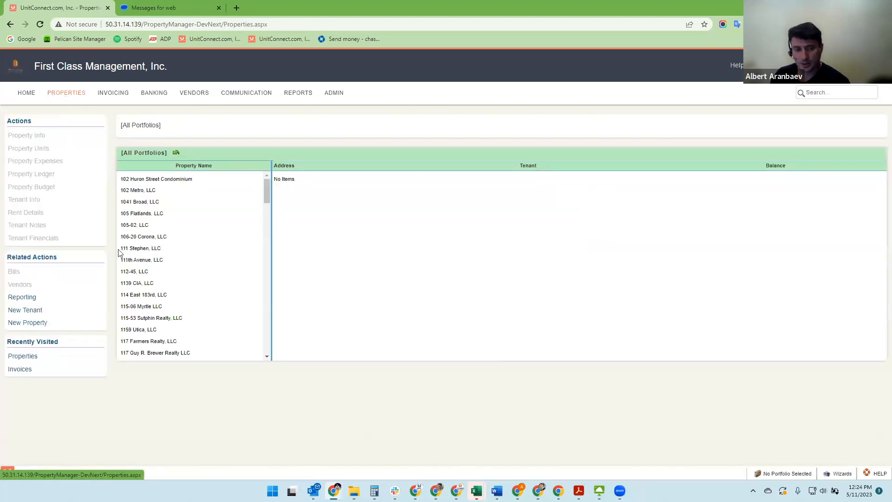
{"action": "left_click", "coordinate": [224, 319]}
{"action": "scroll", "coordinate": [172, 320], "scroll_direction": "down", "scroll_amount": 2}
{"action": "scroll", "coordinate": [172, 321], "scroll_direction": "up", "scroll_amount": 2}
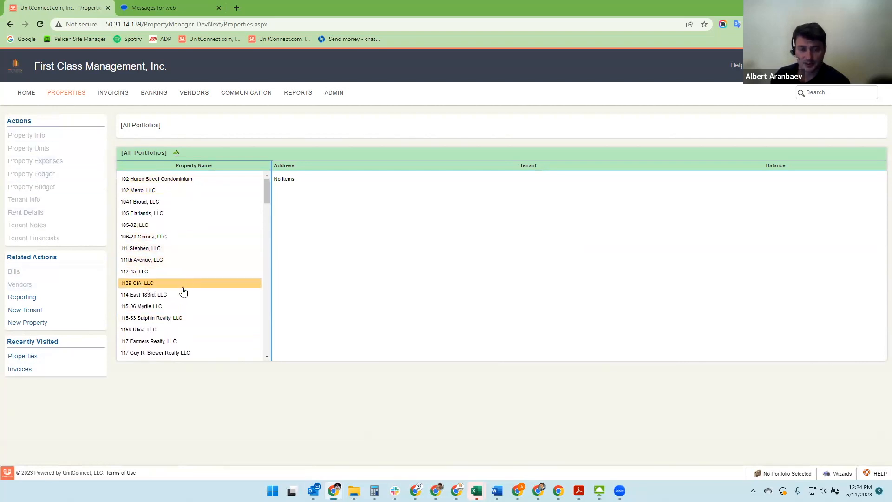
{"action": "left_click", "coordinate": [149, 273]}
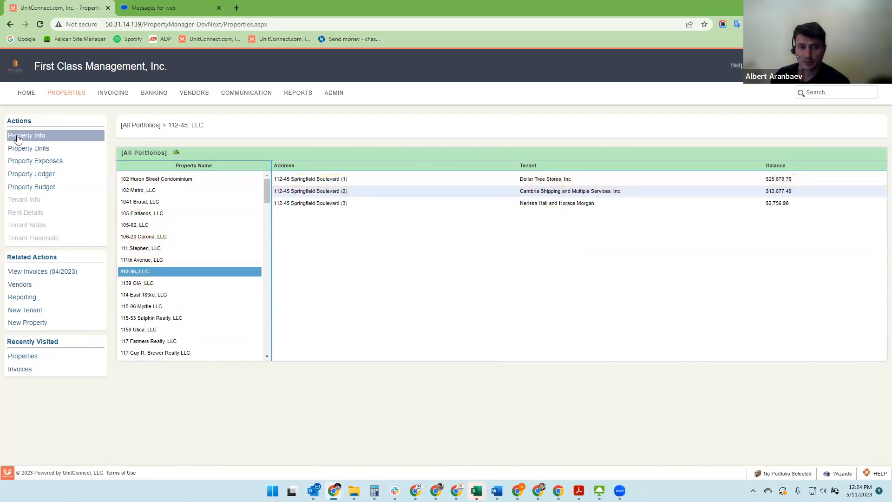
{"action": "left_click", "coordinate": [47, 137]}
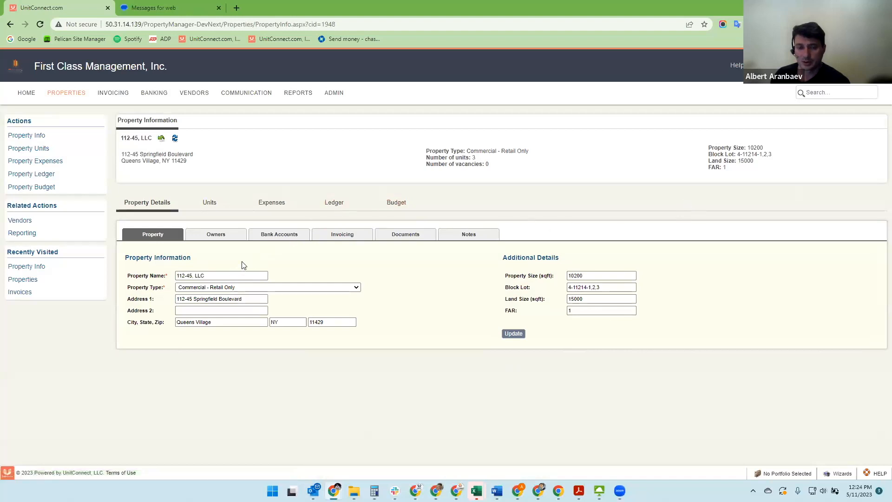
{"action": "left_click", "coordinate": [344, 235]}
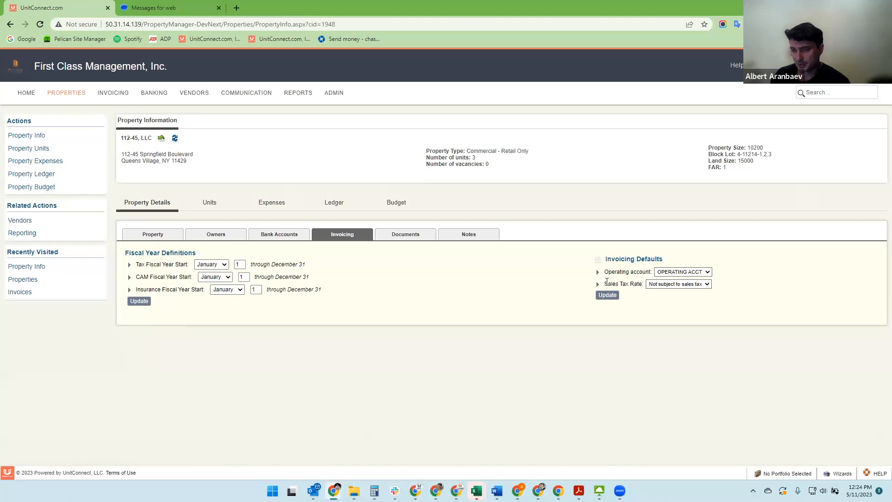
{"action": "left_click_drag", "start_coordinate": [613, 285], "coordinate": [644, 283]}
{"action": "left_click", "coordinate": [653, 312]}
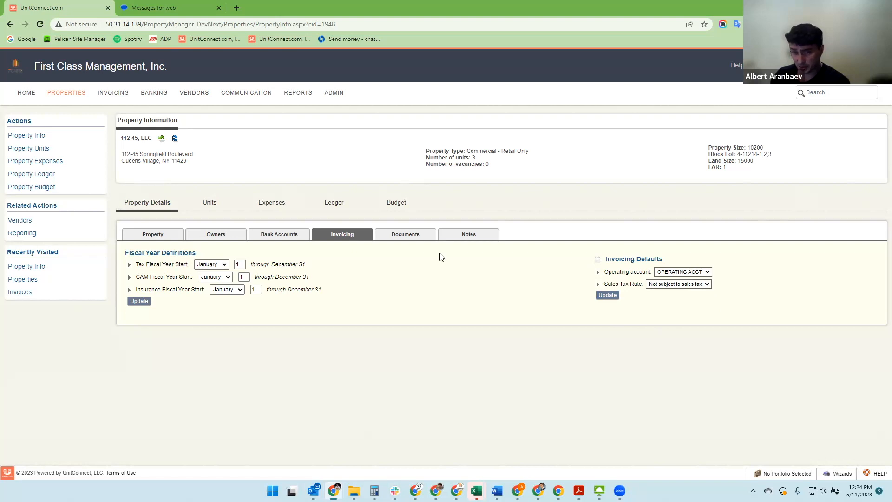
- Set the property's default sales tax rate to Custom at 5% and save the invoicing defaults
{"action": "left_click", "coordinate": [707, 285]}
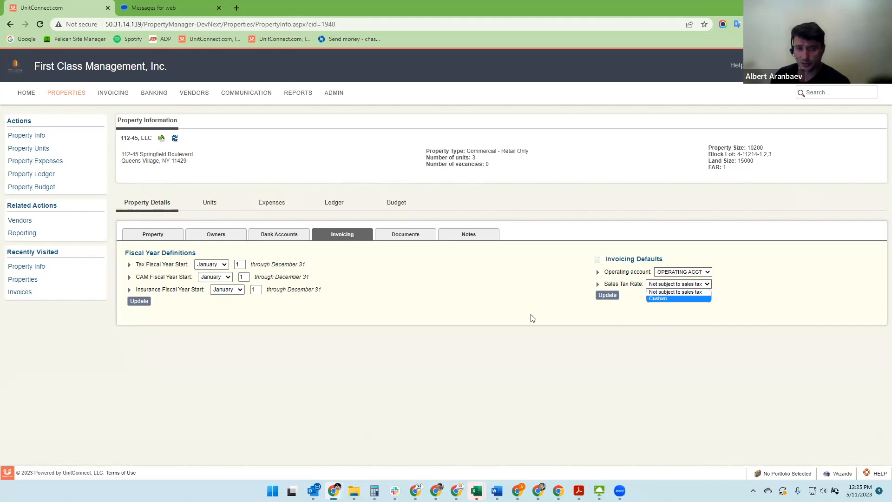
{"action": "left_click_drag", "start_coordinate": [142, 161], "coordinate": [173, 161]}
{"action": "left_click", "coordinate": [686, 287]}
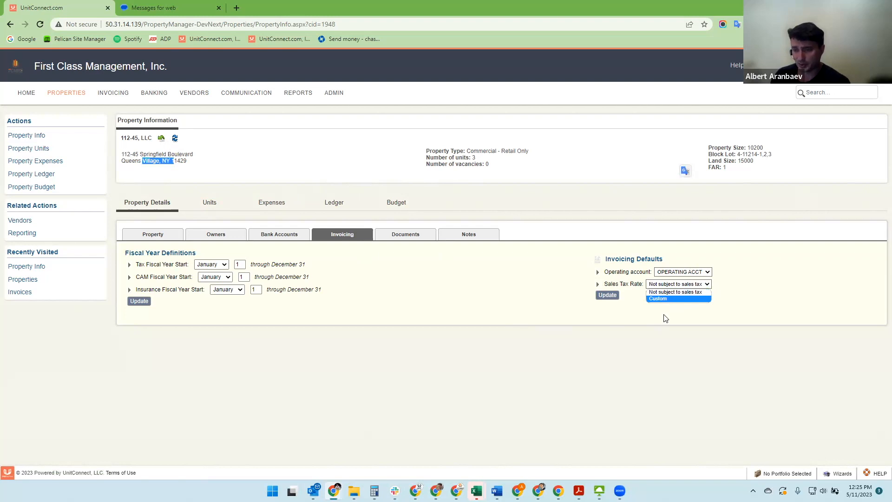
{"action": "left_click", "coordinate": [665, 317]}
{"action": "left_click", "coordinate": [675, 287]}
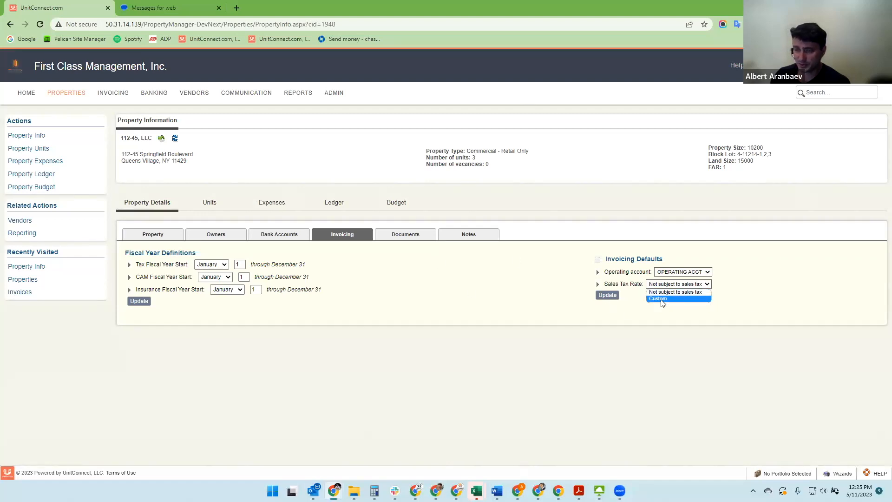
{"action": "left_click", "coordinate": [663, 300]}
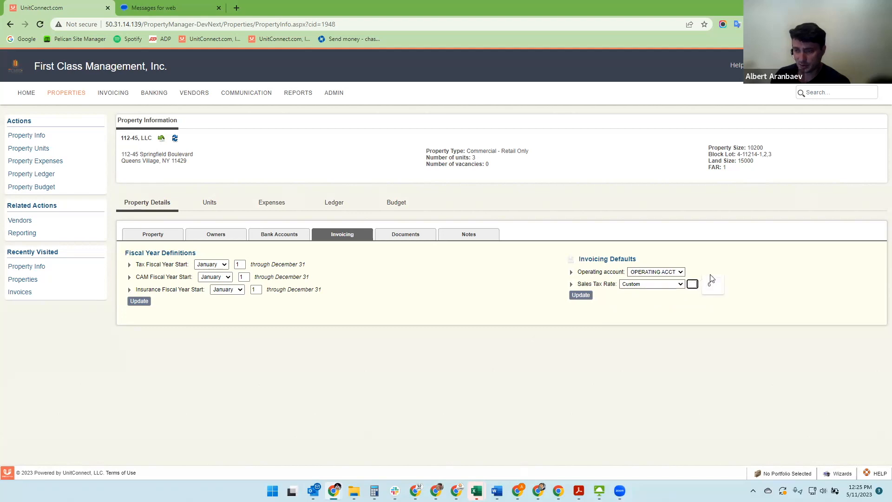
{"action": "type", "text": "5"}
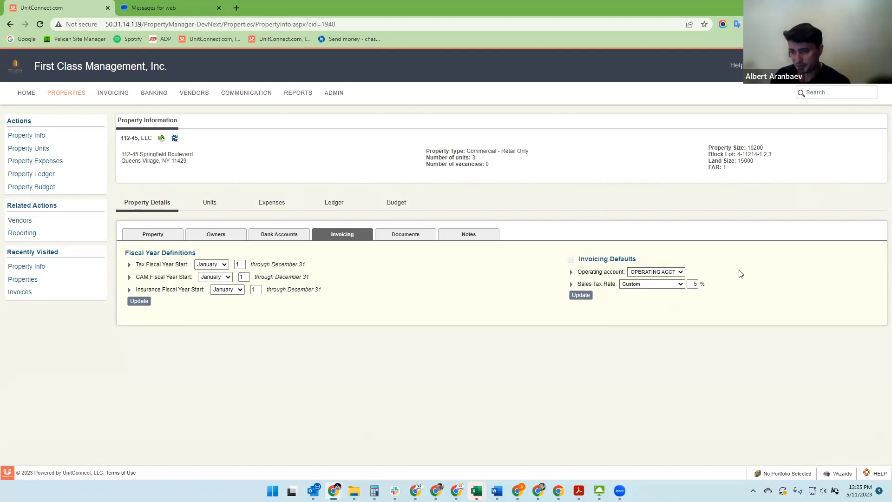
{"action": "left_click", "coordinate": [581, 295]}
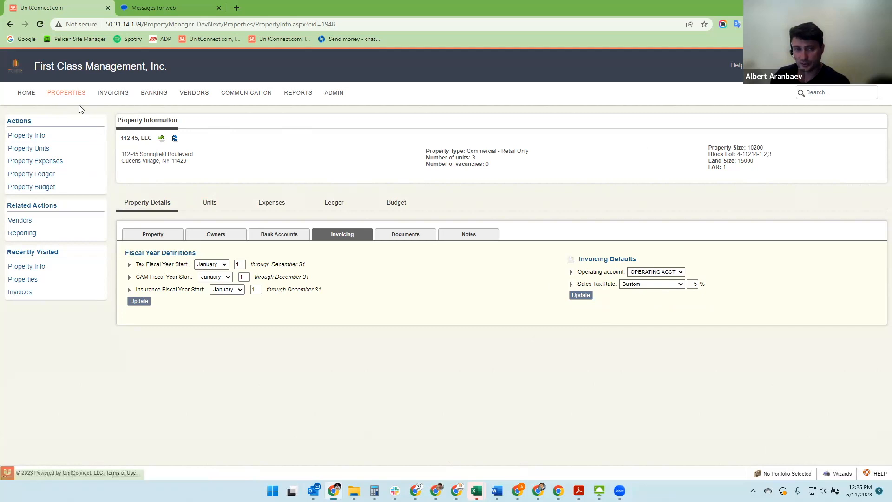
- Open the rent details of tenant Dollar Tree Stores, Inc. at 112-45, LLC and enable Sales Tax in the lease terms
{"action": "left_click", "coordinate": [75, 95]}
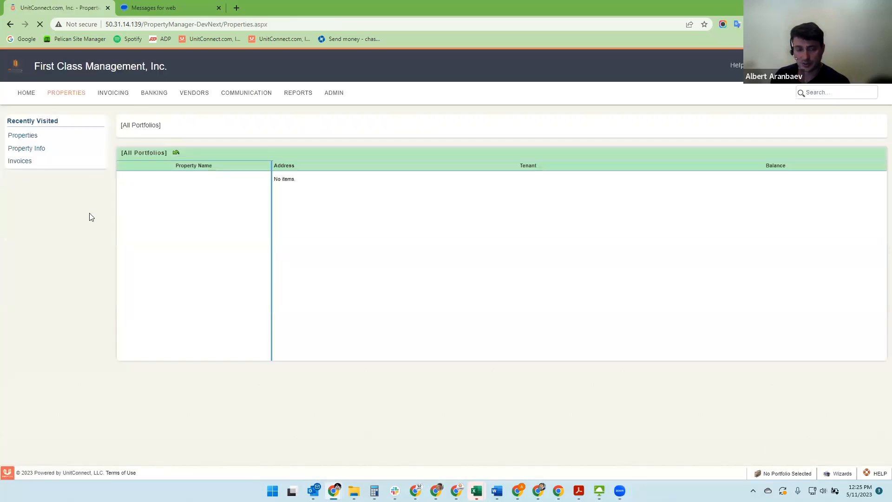
{"action": "left_click", "coordinate": [158, 272]}
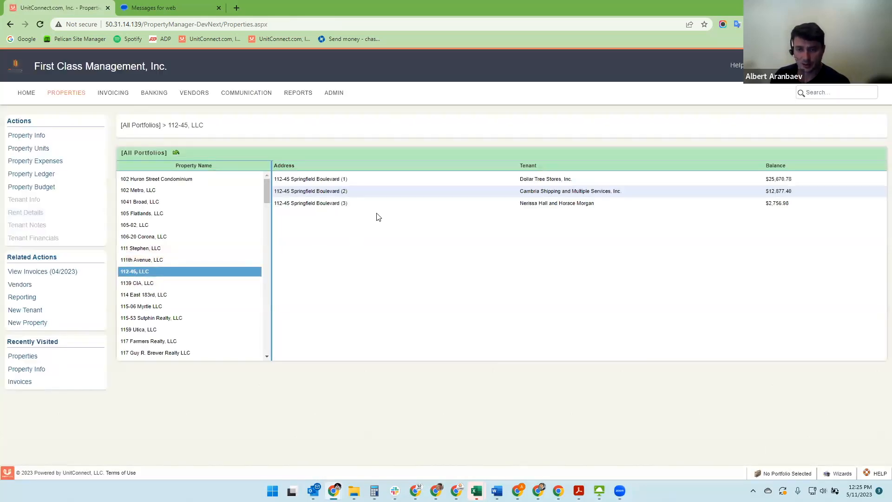
{"action": "left_click", "coordinate": [401, 179]}
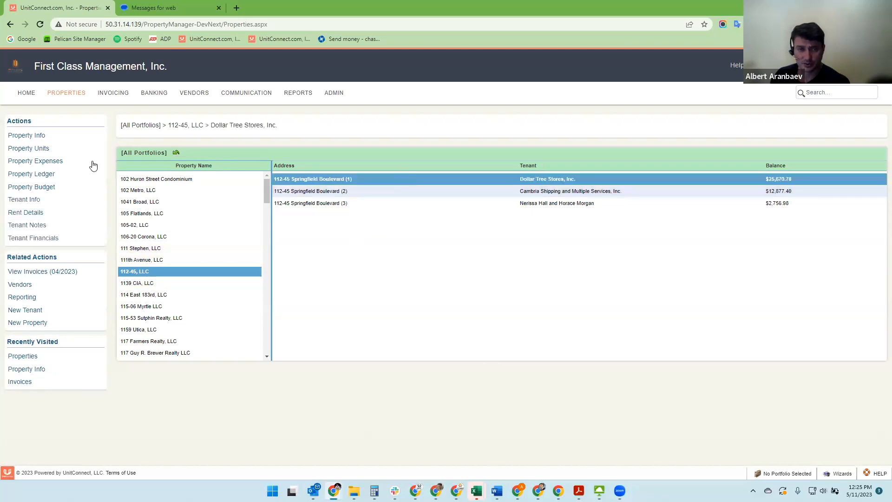
{"action": "left_click", "coordinate": [32, 213]}
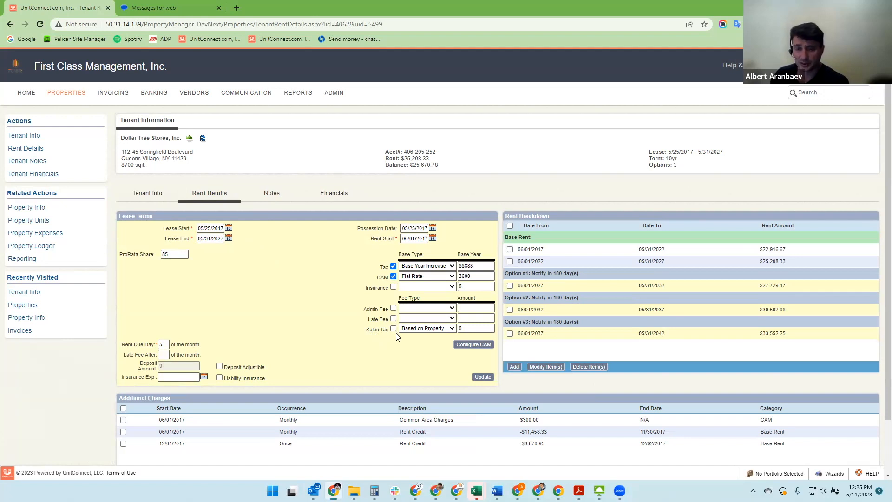
{"action": "scroll", "coordinate": [412, 352], "scroll_direction": "down", "scroll_amount": 2}
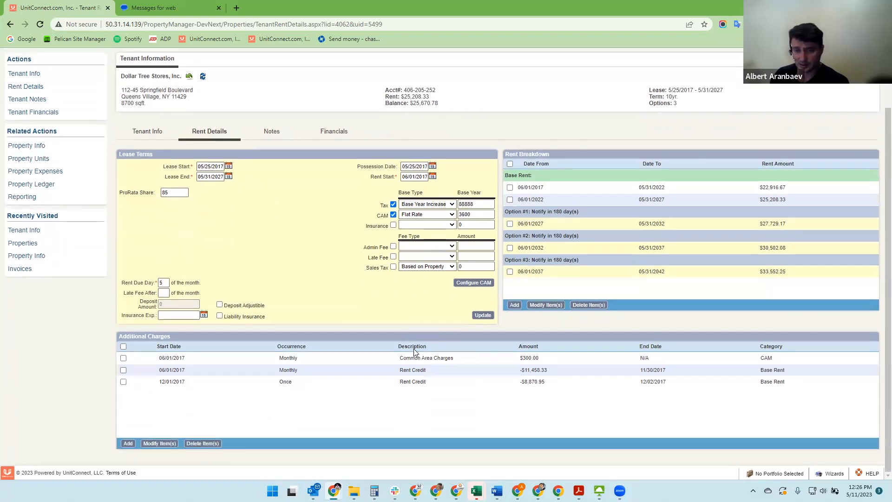
{"action": "left_click", "coordinate": [393, 268]}
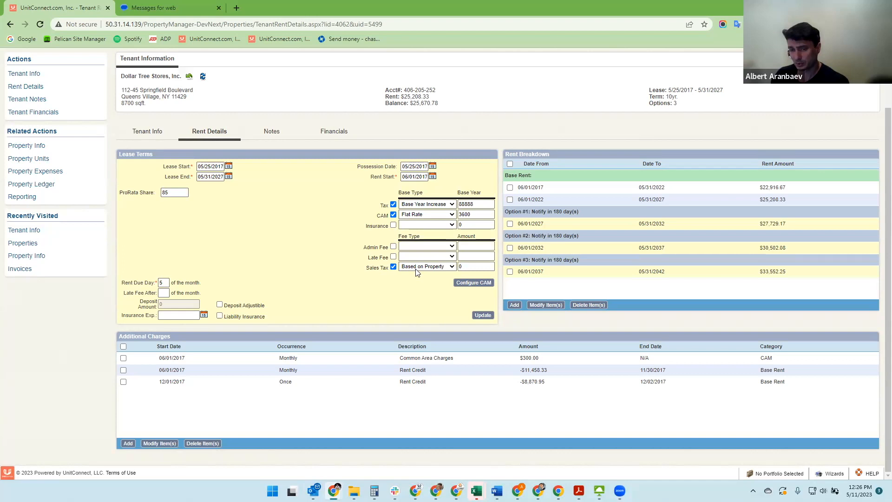
- Set the tenant's sales tax type to Custom with a rate of 6%
{"action": "left_click", "coordinate": [452, 266]}
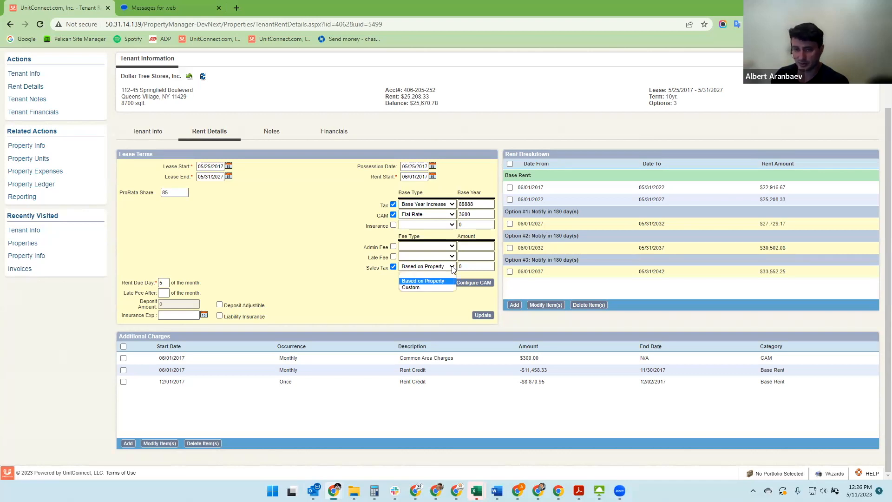
{"action": "left_click", "coordinate": [416, 288]}
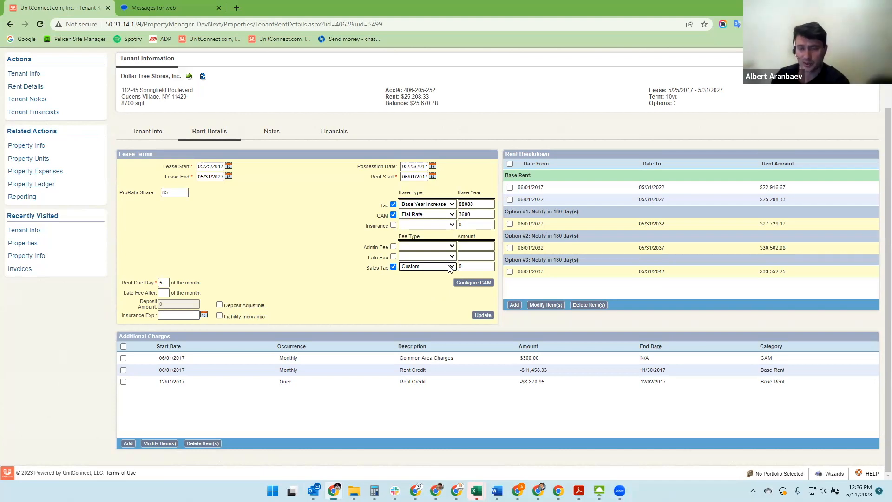
{"action": "left_click", "coordinate": [469, 266]}
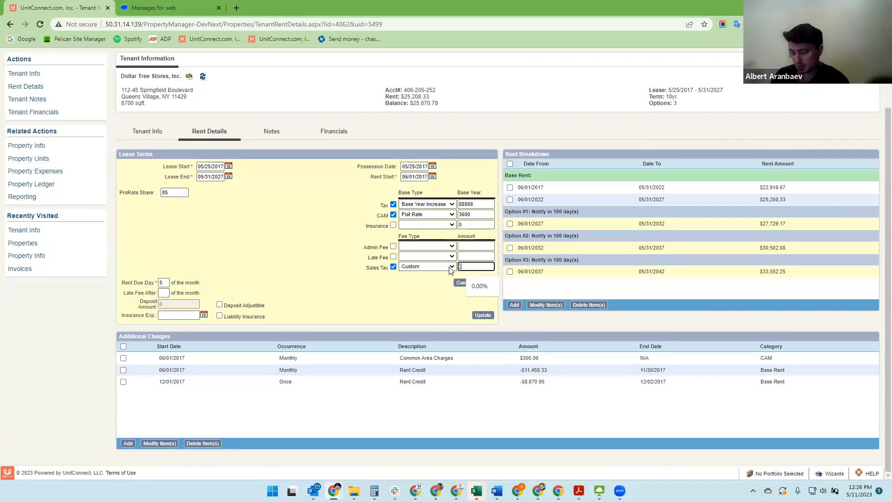
{"action": "type", "text": "6"}
{"action": "left_click", "coordinate": [438, 295]}
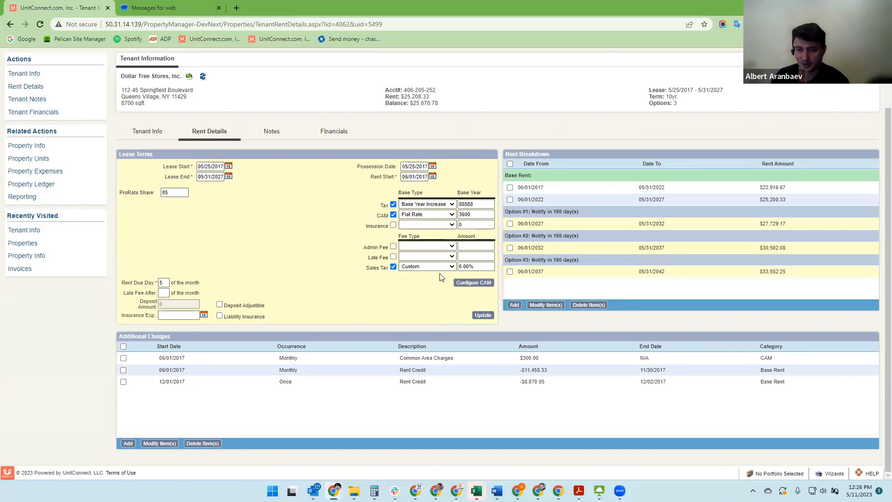
- Set the tenant's sales tax type to Based on Property, clear the custom amount and save the lease terms
{"action": "left_click", "coordinate": [451, 267]}
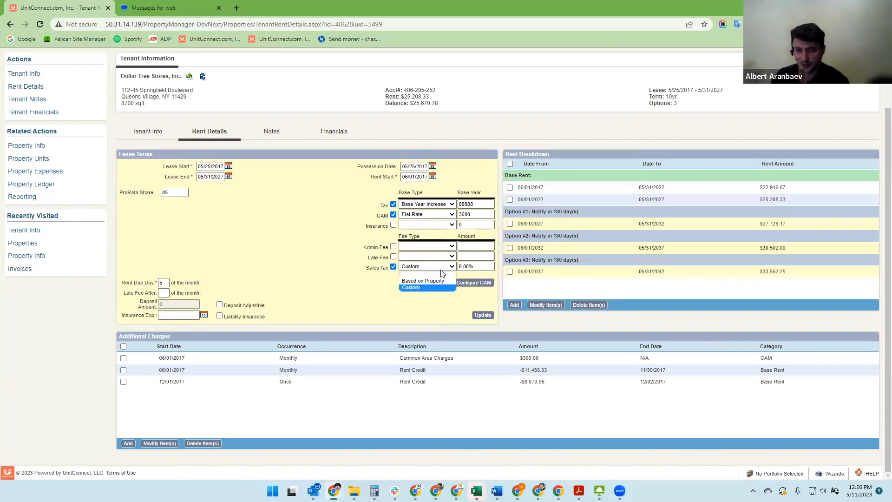
{"action": "left_click", "coordinate": [423, 281]}
{"action": "left_click", "coordinate": [481, 265]}
{"action": "key", "text": "BackSpace"}
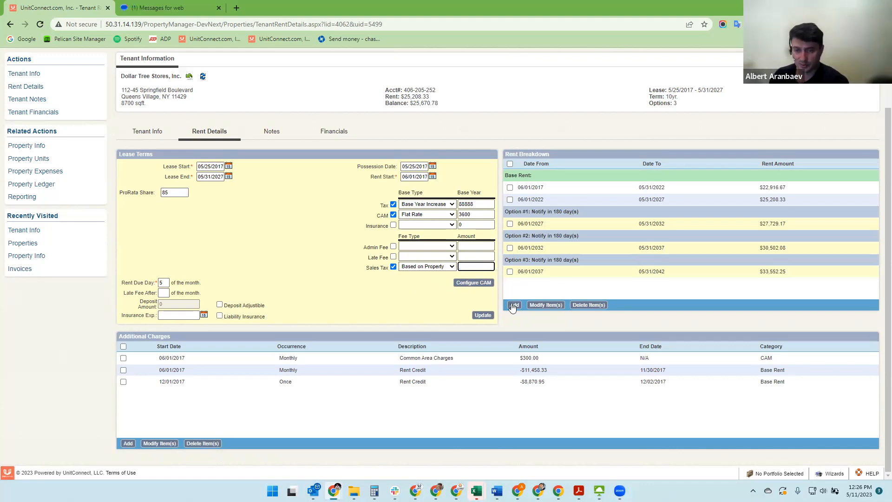
{"action": "left_click", "coordinate": [514, 305]}
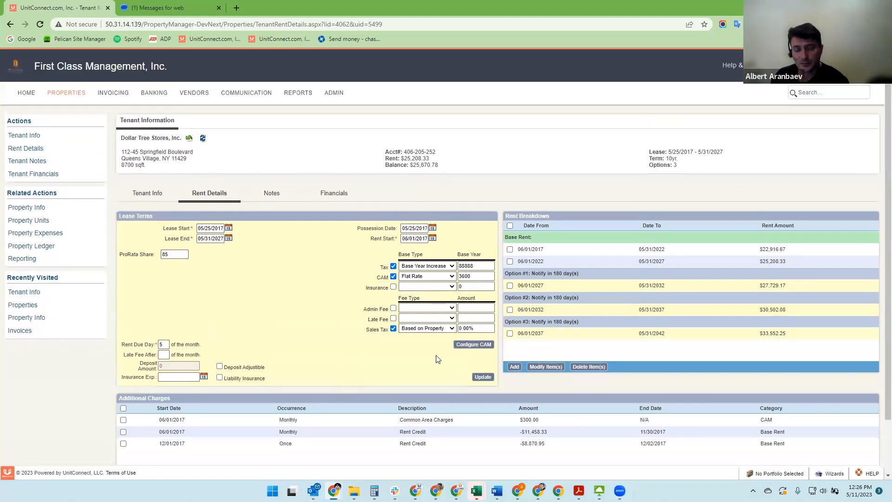
{"action": "left_click", "coordinate": [483, 377]}
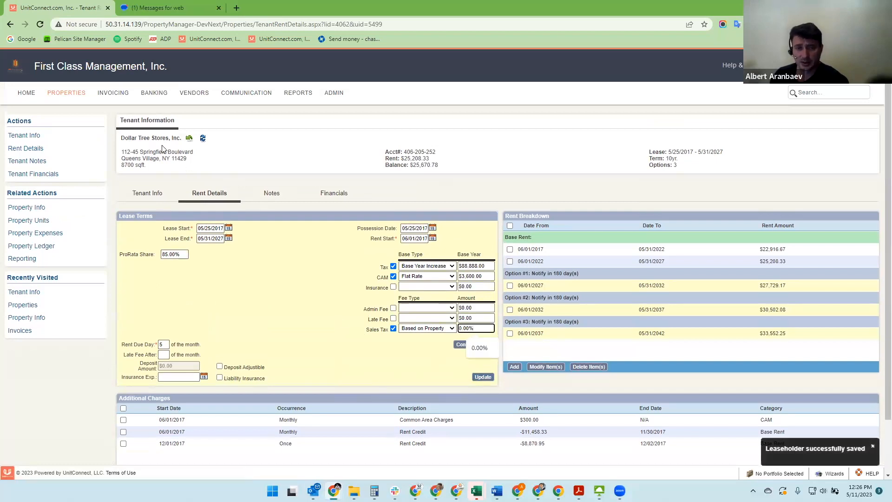
- Switch to tenant Cambria Shipping and Multiple Services, Inc., enable Sales Tax based on the property and save the lease terms
{"action": "left_click", "coordinate": [190, 140]}
{"action": "left_click", "coordinate": [177, 138]}
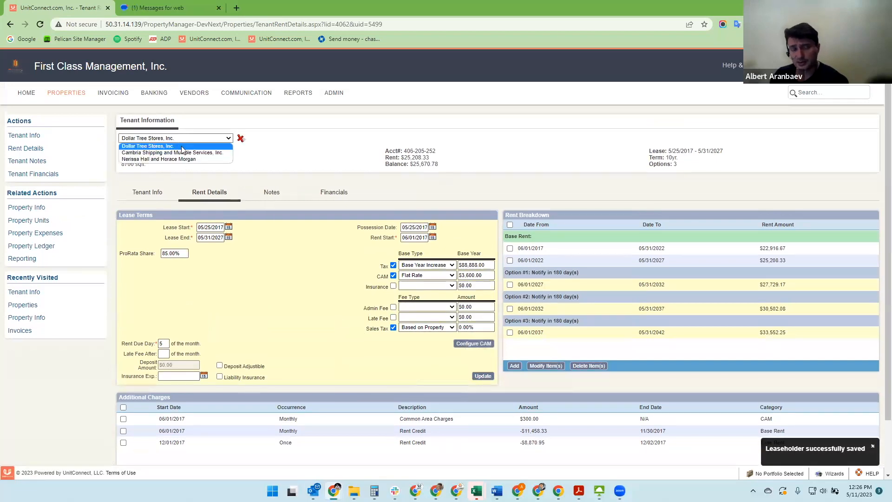
{"action": "left_click", "coordinate": [183, 153]}
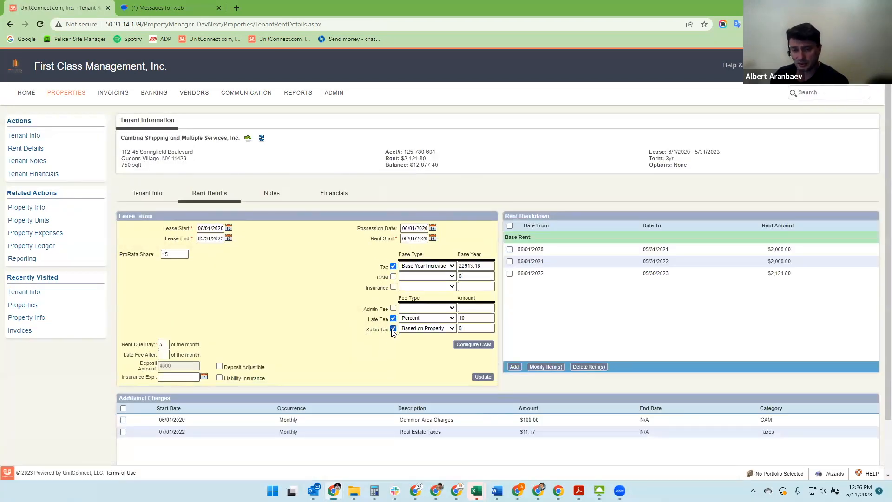
{"action": "left_click", "coordinate": [483, 377]}
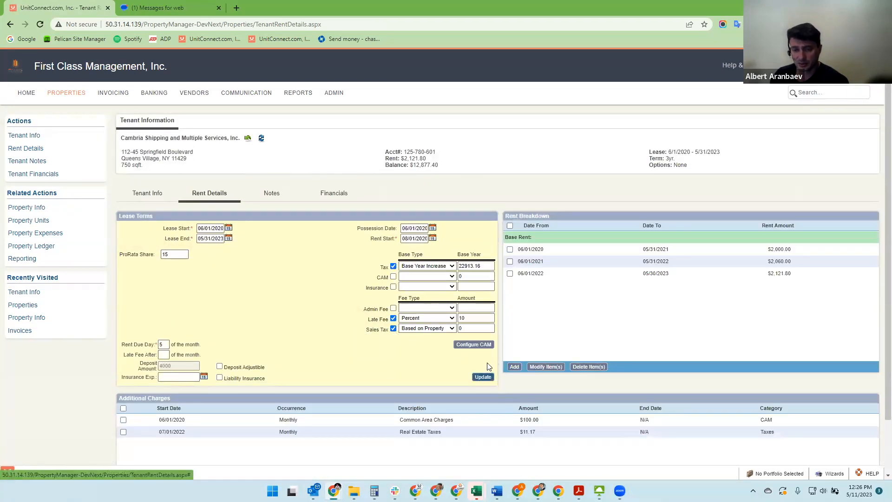
- Switch to the property's third tenant, enable Sales Tax based on the property and save the lease terms
{"action": "left_click", "coordinate": [248, 138]}
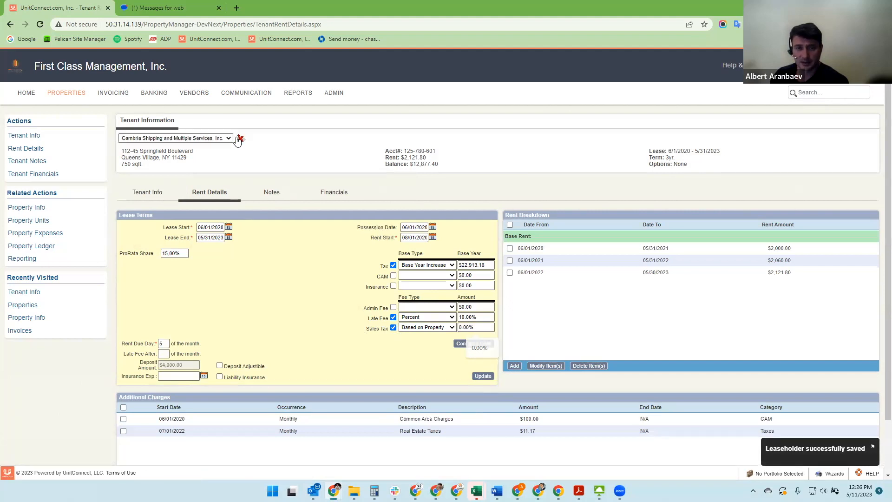
{"action": "left_click", "coordinate": [205, 138]}
{"action": "left_click", "coordinate": [157, 159]}
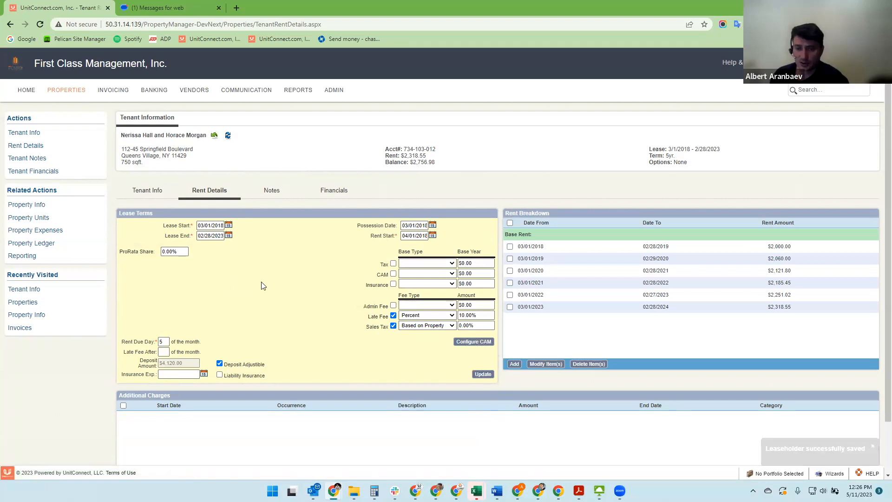
- Start a new additional charge for the tenant with Monthly occurrence and the Utilities - Water category
{"action": "scroll", "coordinate": [261, 285], "scroll_direction": "down", "scroll_amount": 2}
{"action": "left_click", "coordinate": [547, 201]}
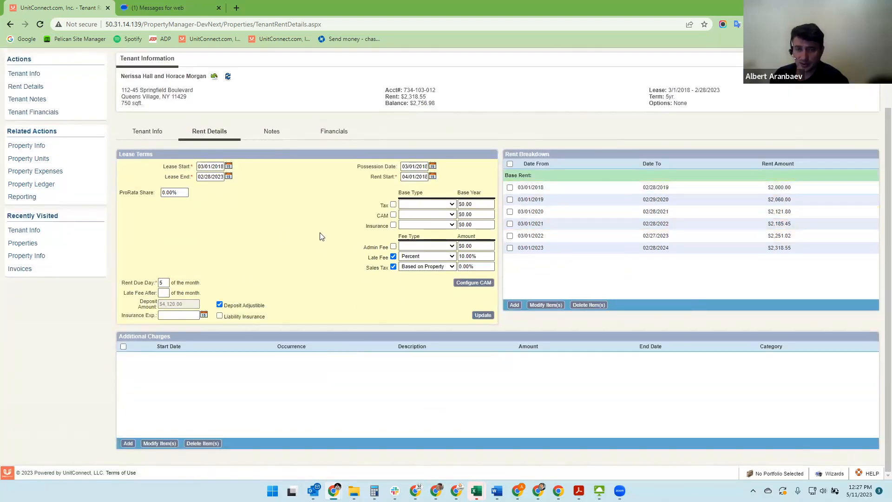
{"action": "scroll", "coordinate": [218, 261], "scroll_direction": "up", "scroll_amount": 2}
{"action": "scroll", "coordinate": [260, 357], "scroll_direction": "down", "scroll_amount": 2}
{"action": "left_click", "coordinate": [126, 443]}
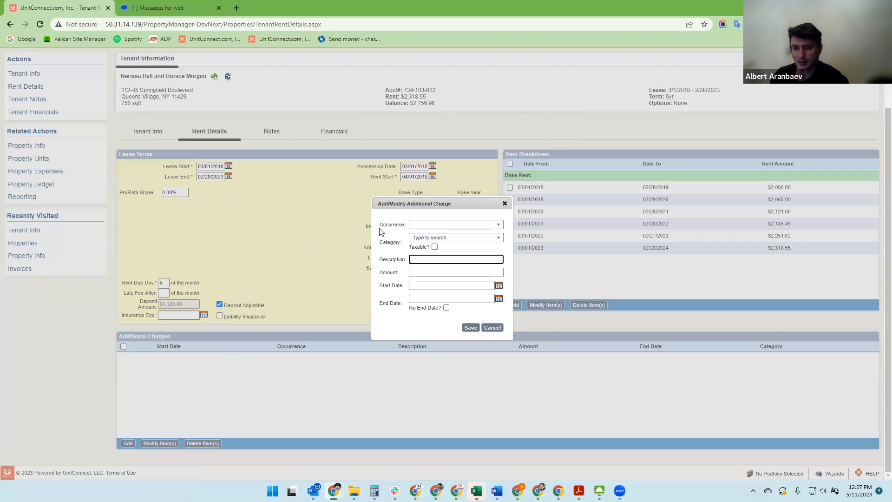
{"action": "left_click", "coordinate": [450, 228]}
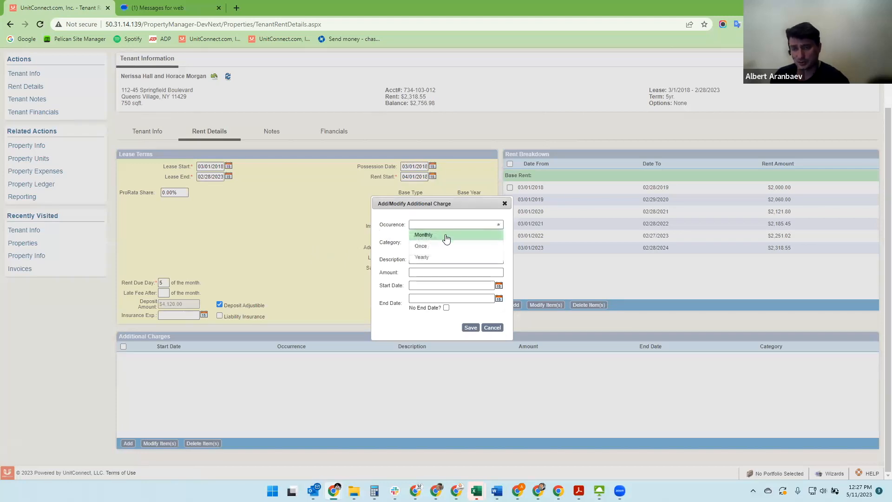
{"action": "left_click", "coordinate": [440, 235]}
{"action": "left_click", "coordinate": [436, 238]}
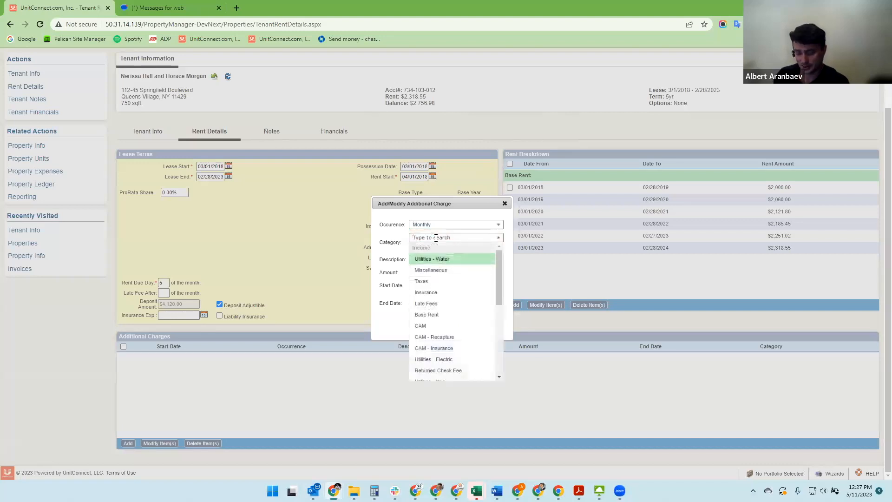
{"action": "left_click", "coordinate": [469, 258]}
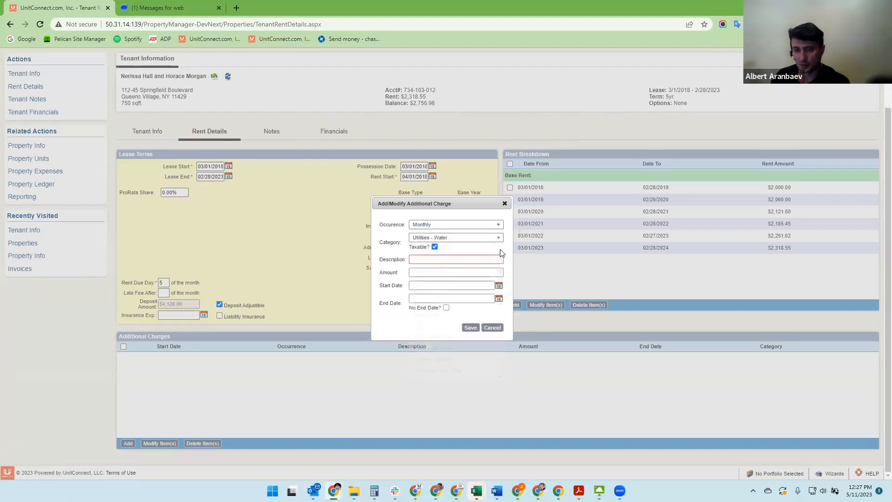
- Describe the charge as Water, set $100.00 from 01/01/2023 with no end date, and save it
{"action": "left_click", "coordinate": [444, 259]}
{"action": "type", "text": "Wa"}
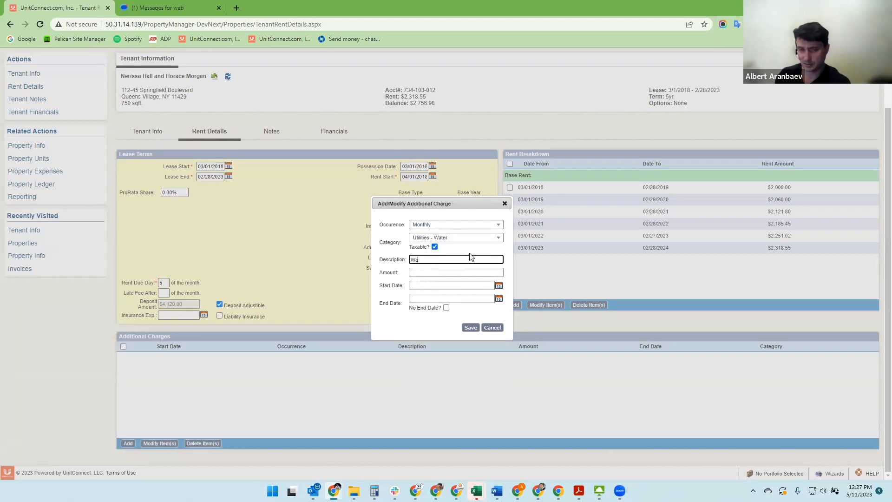
{"action": "type", "text": "ter"}
{"action": "key", "text": "Tab"}
{"action": "key", "text": "Tab"}
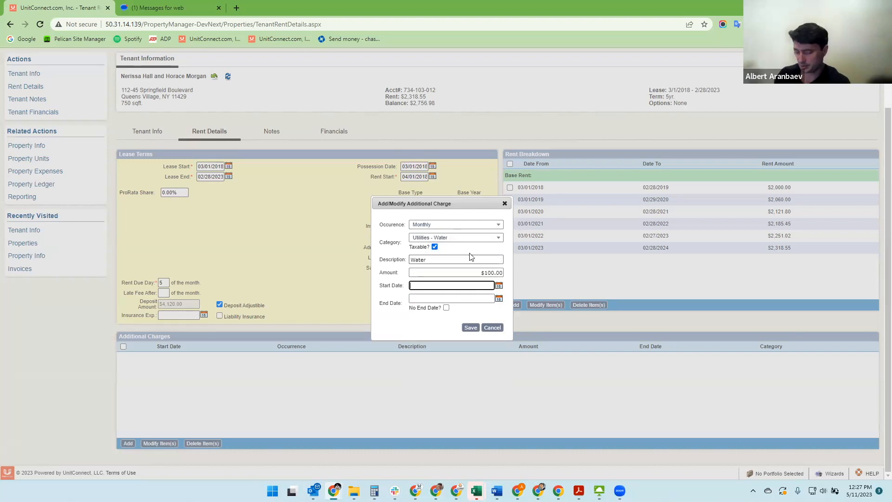
{"action": "type", "text": "01/01/2023"}
{"action": "key", "text": "Tab"}
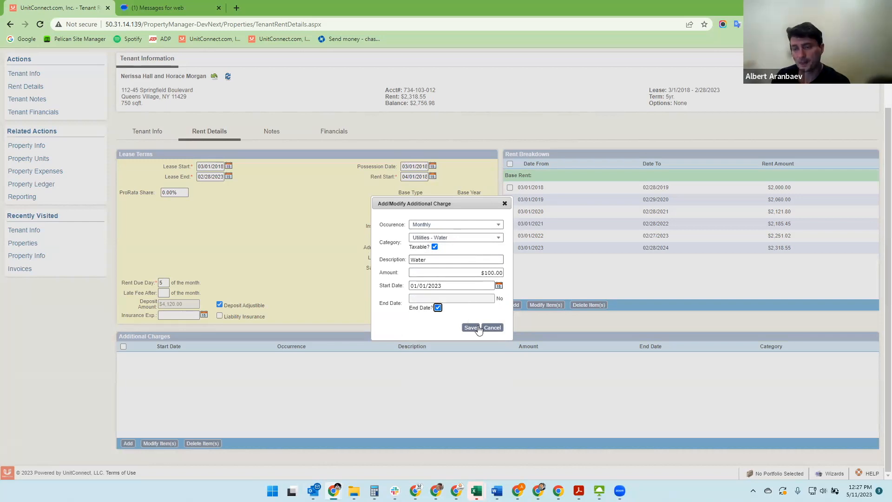
{"action": "left_click", "coordinate": [471, 328]}
{"action": "left_click", "coordinate": [689, 358]}
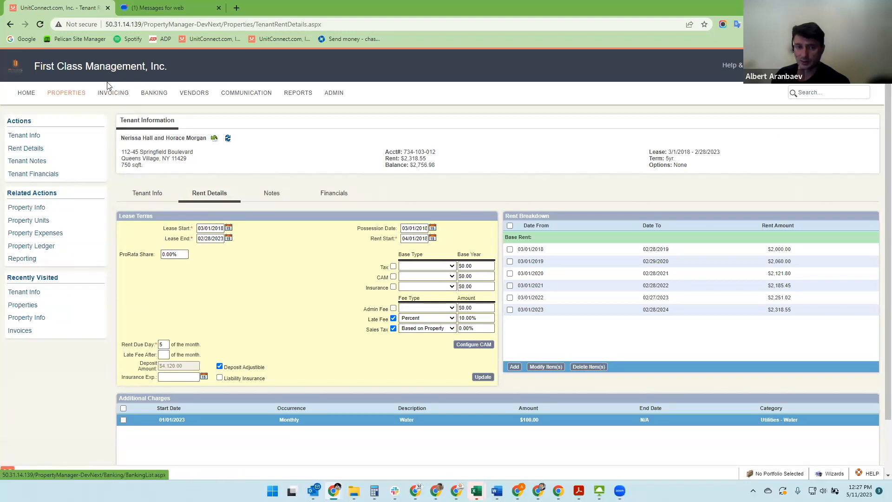
- Create the May 2023 cycle invoices for property 112-45, LLC
{"action": "mouse_move", "coordinate": [111, 93]}
{"action": "left_click", "coordinate": [119, 114]}
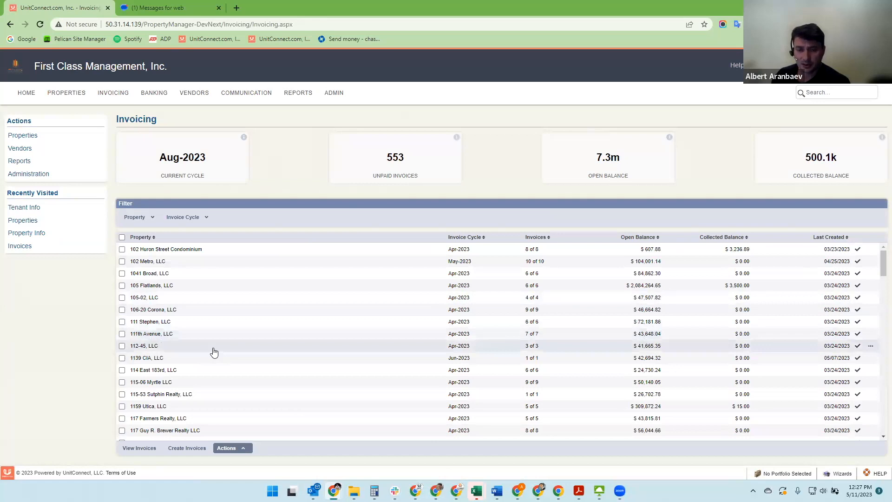
{"action": "left_click", "coordinate": [122, 345]}
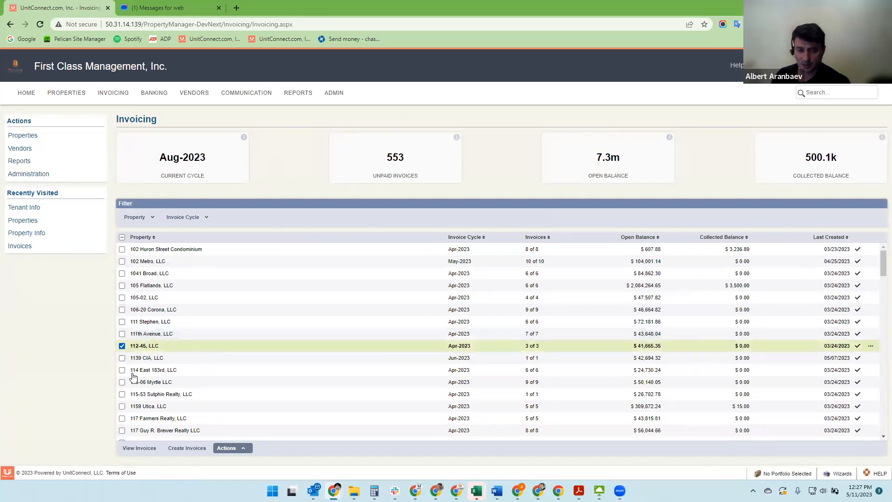
{"action": "left_click", "coordinate": [189, 448]}
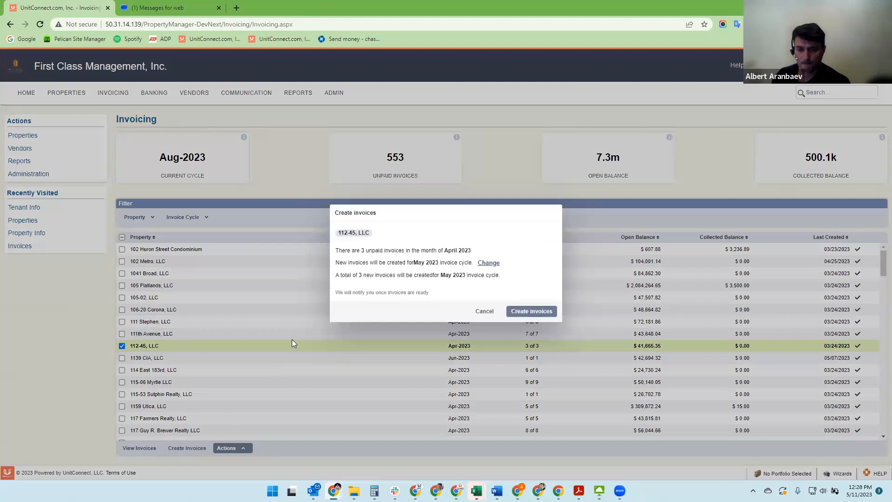
{"action": "left_click", "coordinate": [533, 311]}
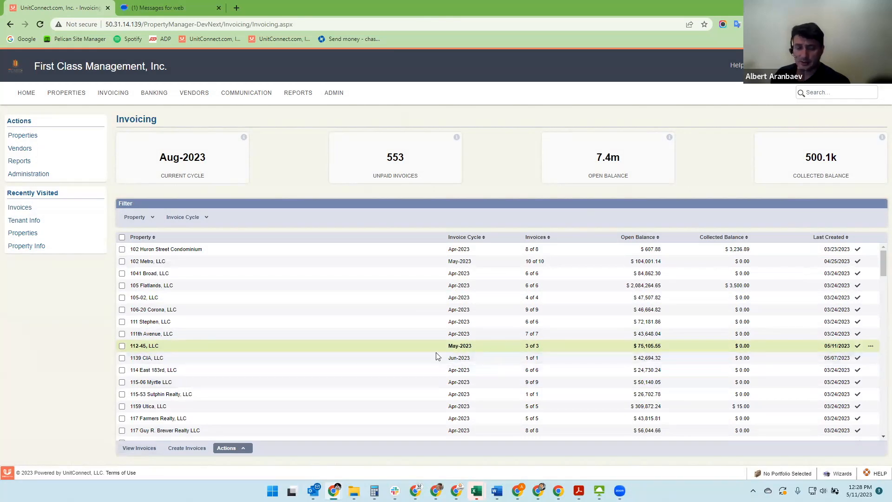
- Open the property's May 2023 invoices and examine the sales tax charge on the Dollar Tree Stores, Inc. invoice
{"action": "left_click", "coordinate": [137, 449]}
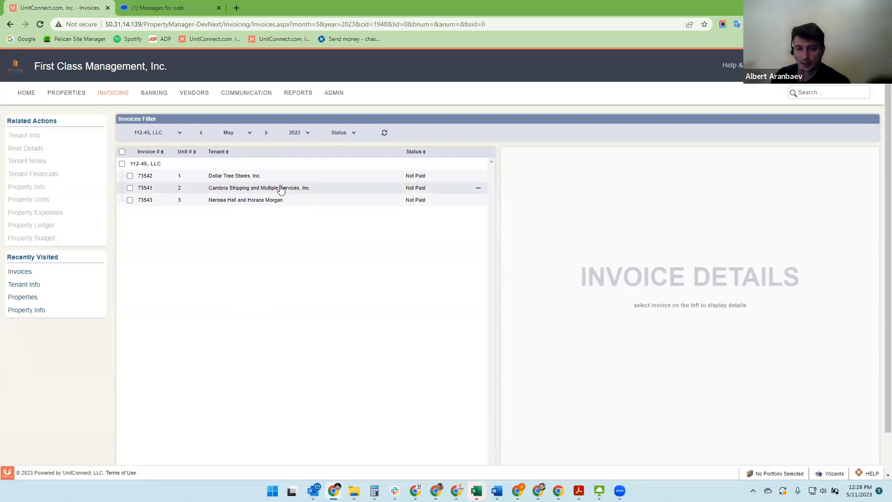
{"action": "left_click", "coordinate": [239, 176]}
{"action": "left_click", "coordinate": [865, 388]}
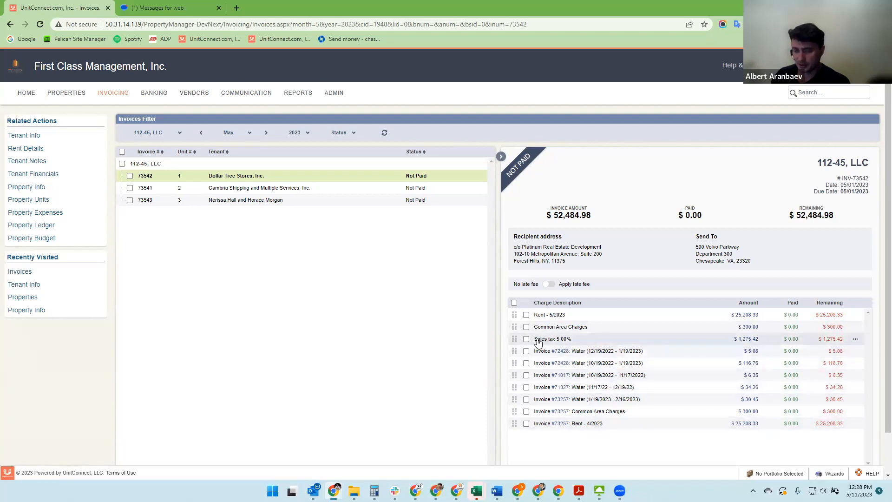
{"action": "left_click_drag", "start_coordinate": [534, 344], "coordinate": [584, 342]}
{"action": "left_click", "coordinate": [589, 341]}
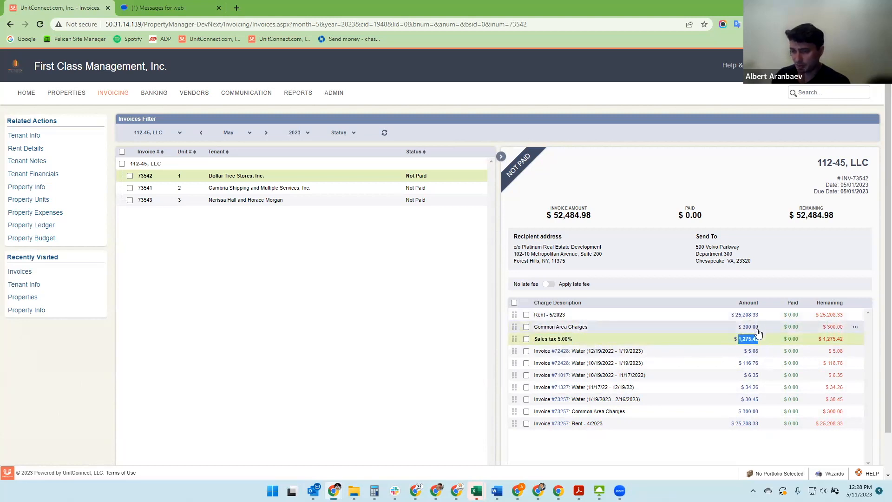
{"action": "left_click", "coordinate": [330, 291]}
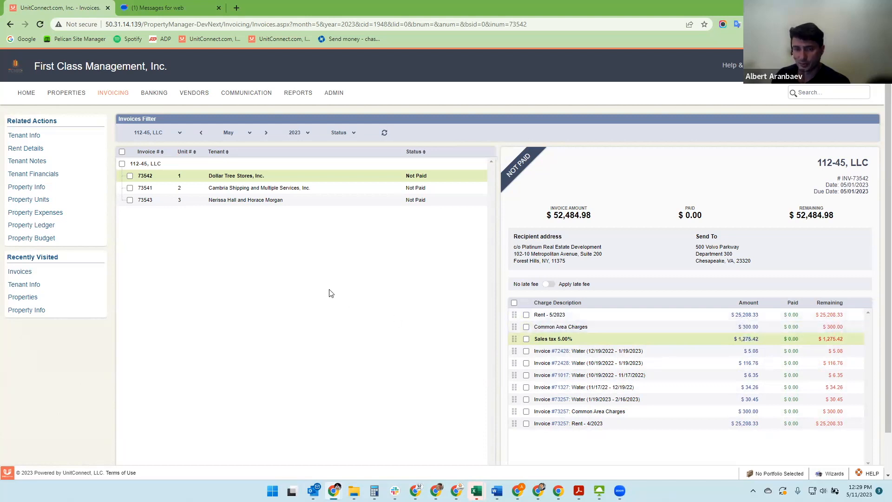
- Examine the sales tax charge on the invoices of Cambria Shipping and Multiple Services, Inc. and the unit 3 tenant
{"action": "left_click", "coordinate": [296, 190]}
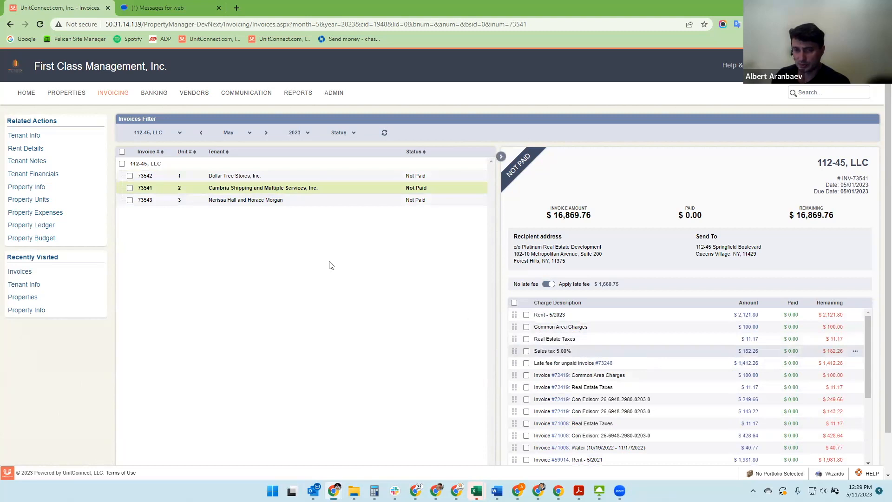
{"action": "left_click_drag", "start_coordinate": [534, 352], "coordinate": [762, 354]}
{"action": "left_click", "coordinate": [355, 323]}
{"action": "left_click", "coordinate": [281, 204]}
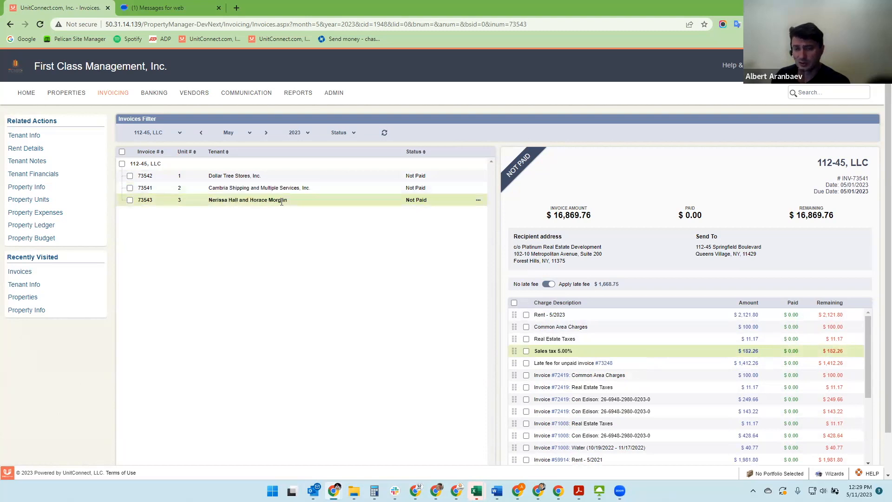
{"action": "left_click_drag", "start_coordinate": [537, 343], "coordinate": [585, 343]}
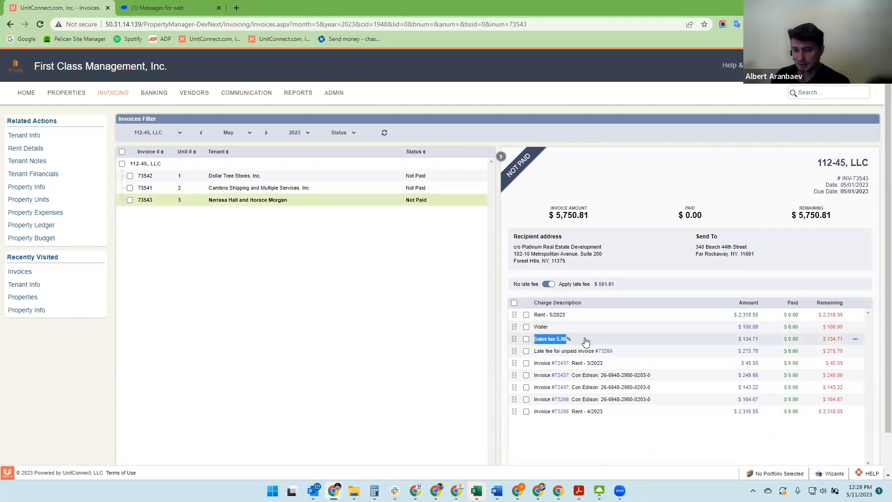
{"action": "left_click", "coordinate": [432, 352]}
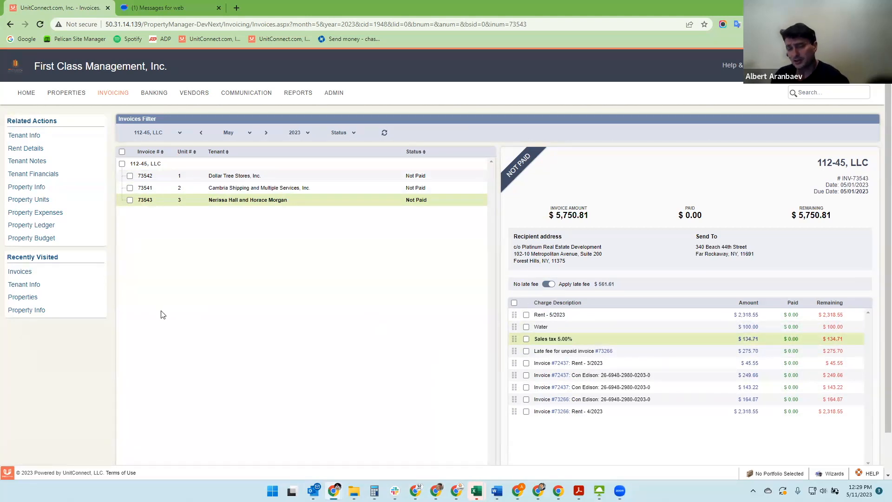
{"action": "scroll", "coordinate": [153, 321], "scroll_direction": "down", "scroll_amount": 1}
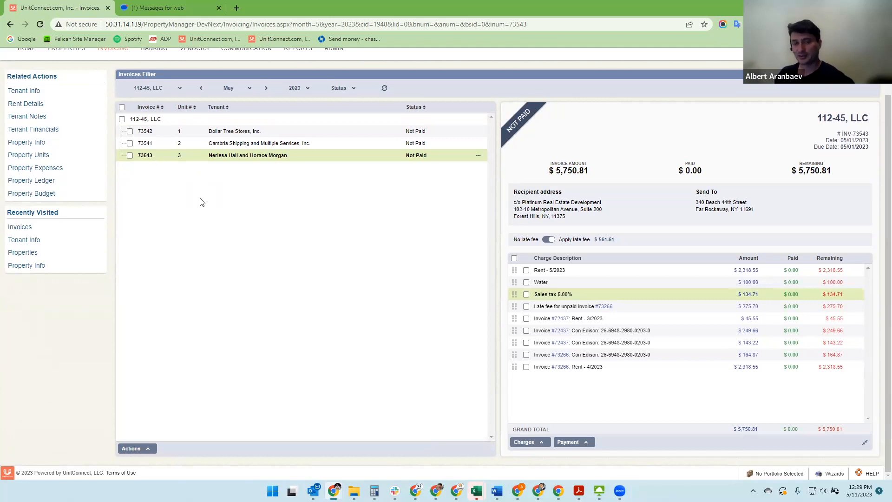
{"action": "scroll", "coordinate": [293, 225], "scroll_direction": "up", "scroll_amount": 1}
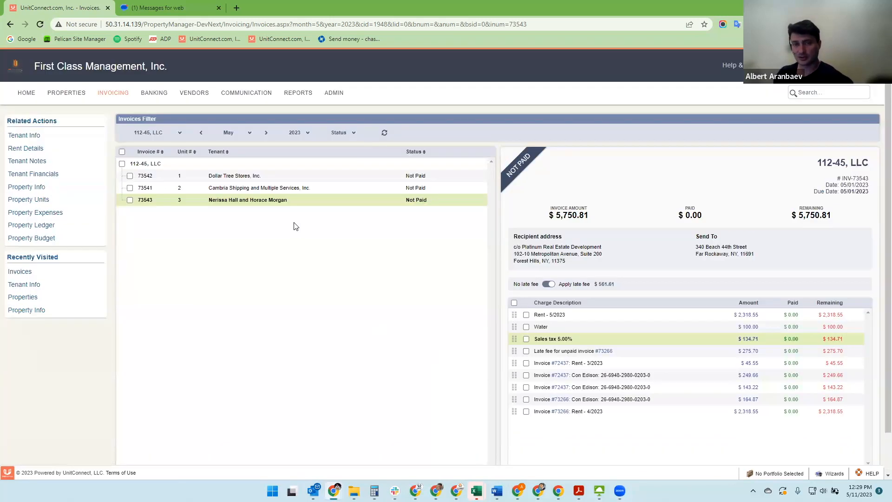
- Exempt the current Common Area Charges on the Dollar Tree Stores, Inc. invoice from sales tax and check the recalculated tax charge
{"action": "left_click", "coordinate": [278, 179]}
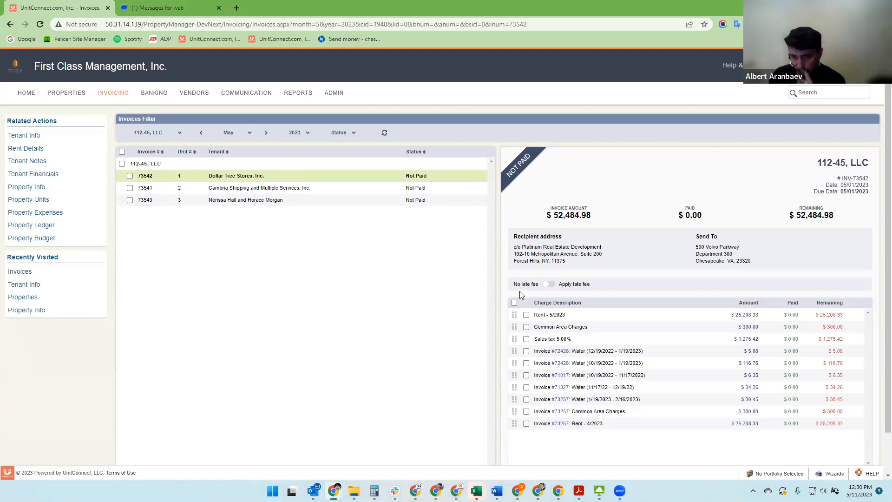
{"action": "left_click", "coordinate": [563, 330]}
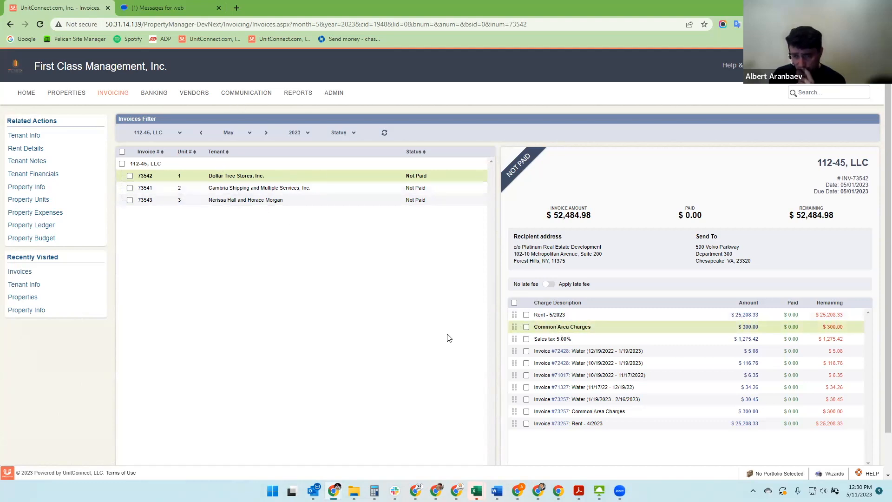
{"action": "scroll", "coordinate": [493, 306], "scroll_direction": "down", "scroll_amount": 1}
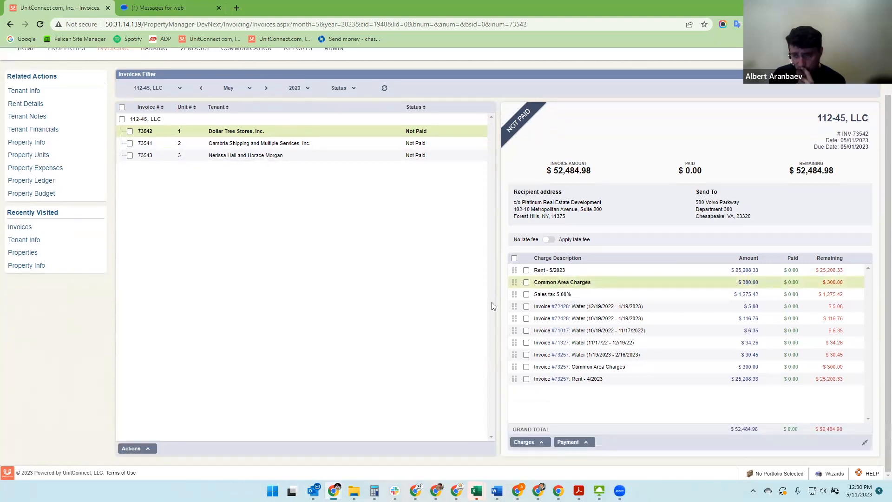
{"action": "left_click", "coordinate": [541, 446]}
{"action": "left_click", "coordinate": [535, 416]}
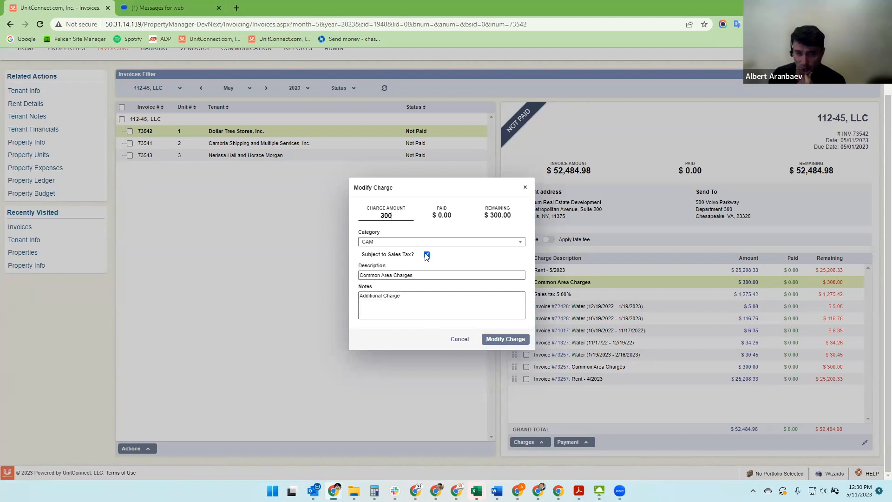
{"action": "left_click", "coordinate": [427, 254]}
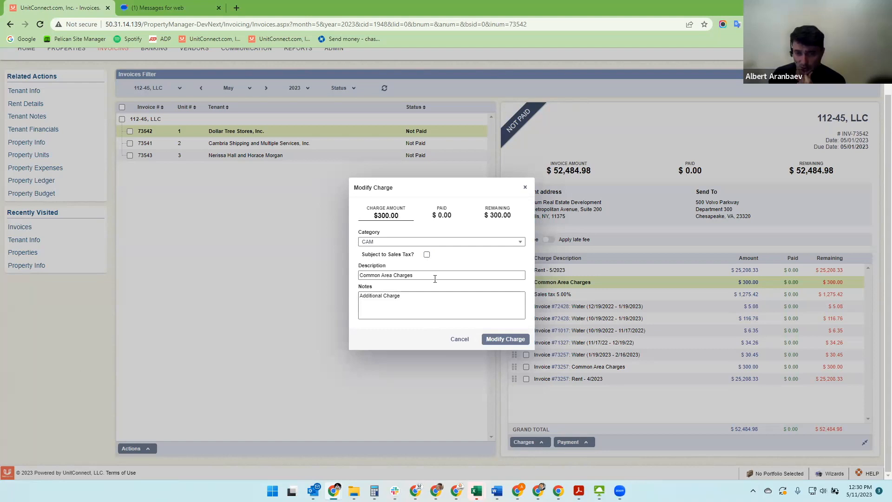
{"action": "left_click", "coordinate": [504, 340]}
{"action": "left_click_drag", "start_coordinate": [737, 295], "coordinate": [762, 297]}
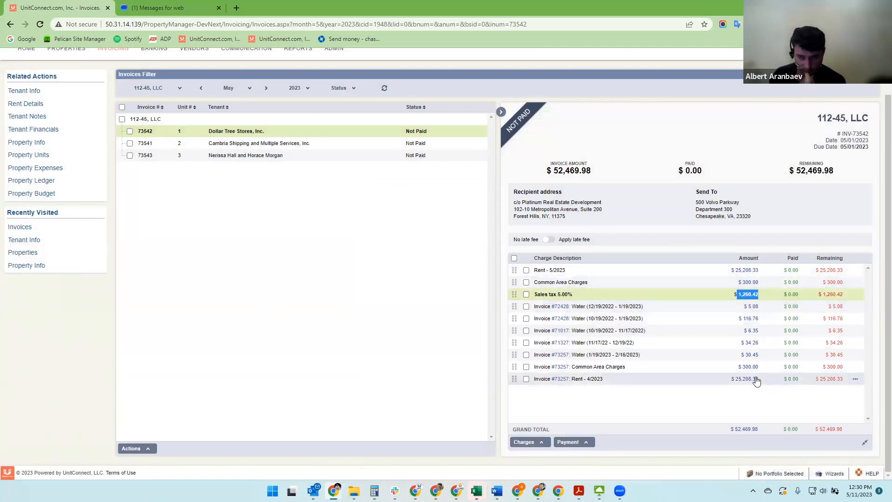
{"action": "left_click", "coordinate": [582, 270]}
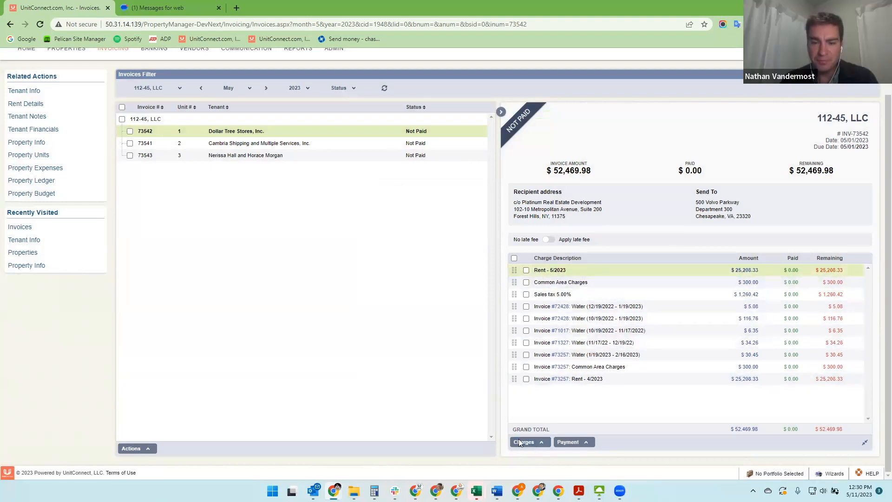
- Review the charges on the Cambria Shipping and Multiple Services, Inc. invoice, including its sales tax, and open the unit 3 tenant's invoice
{"action": "left_click", "coordinate": [219, 144]}
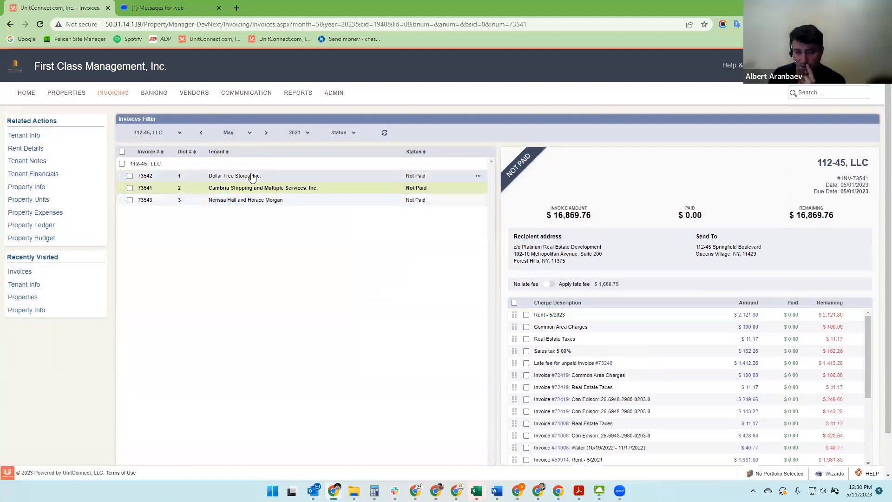
{"action": "left_click", "coordinate": [679, 340]}
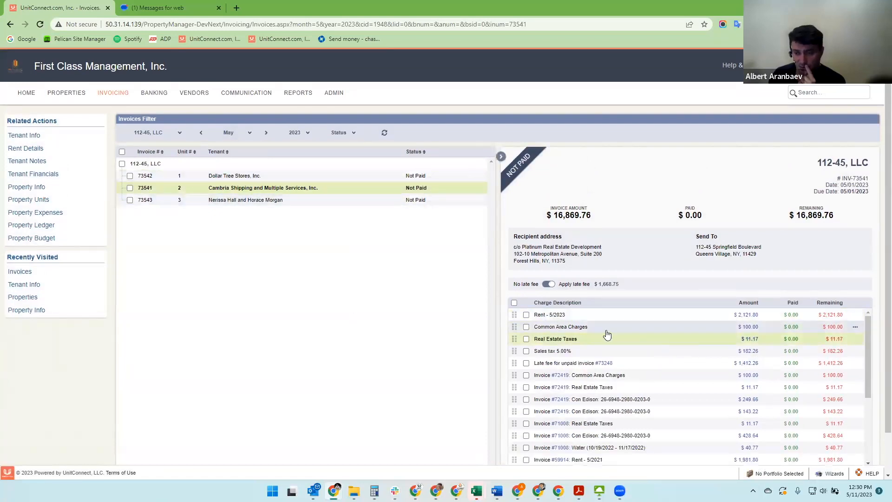
{"action": "left_click", "coordinate": [598, 352]}
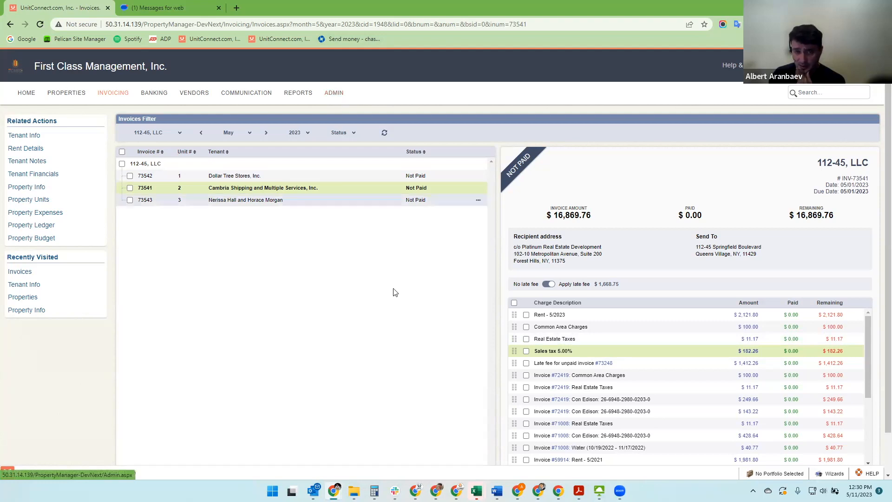
{"action": "right_click", "coordinate": [339, 97]}
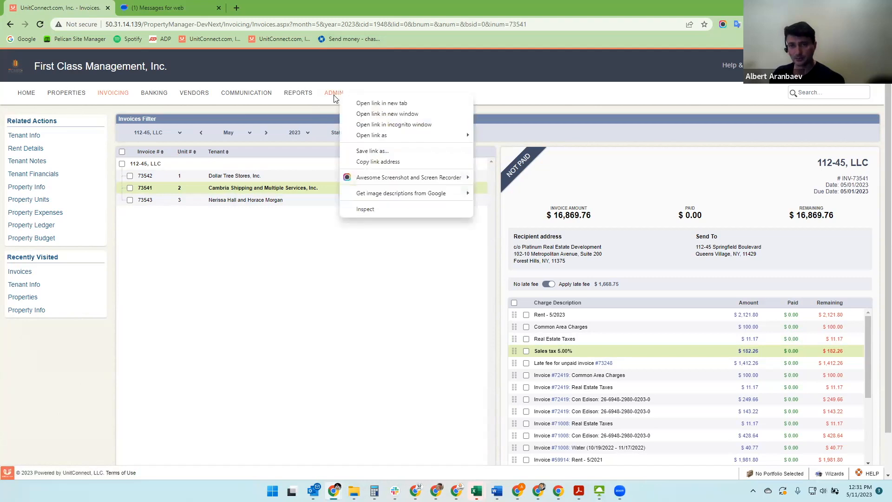
{"action": "left_click", "coordinate": [330, 267]}
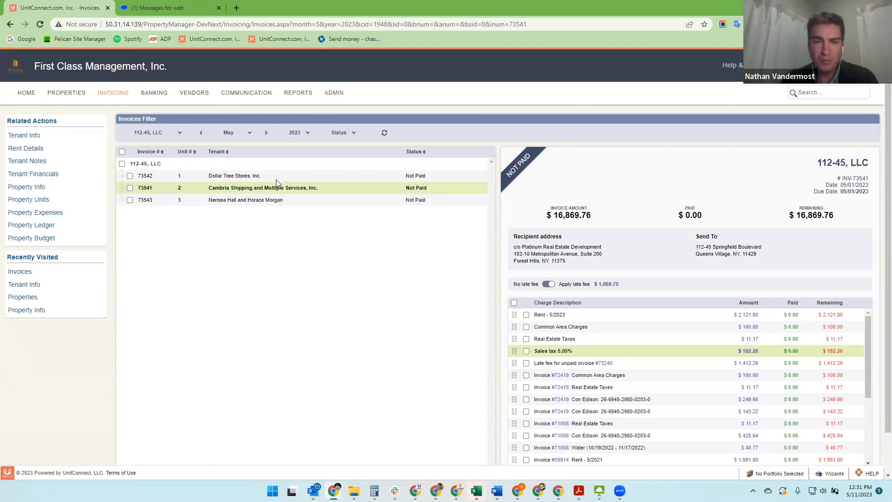
{"action": "left_click", "coordinate": [298, 204]}
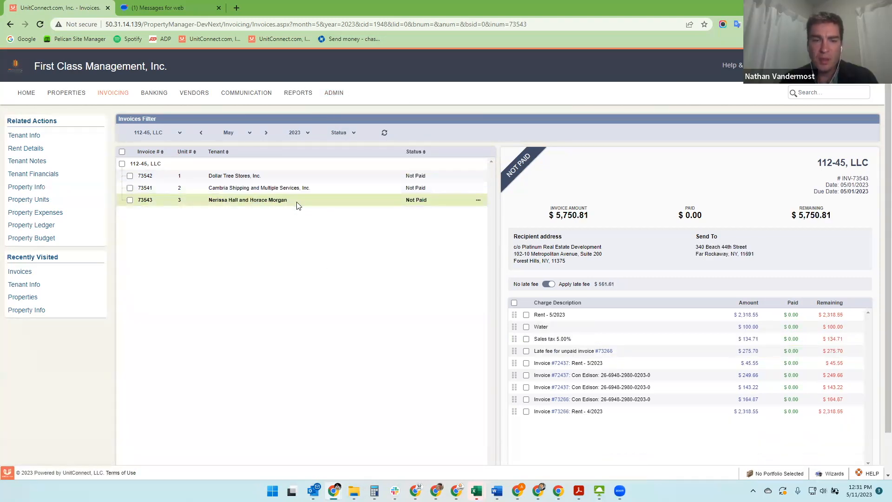